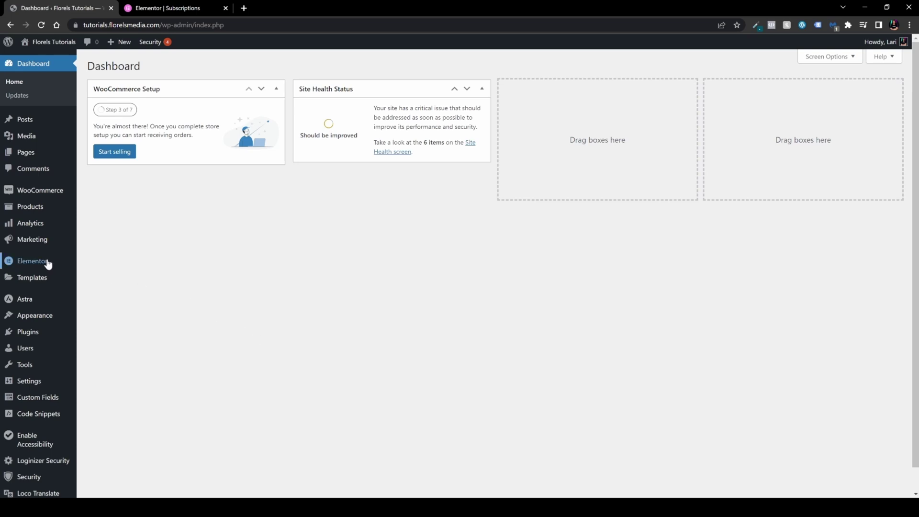
- Open Elementor Settings on the Features tab to see the experiments list
left_click(105, 266)
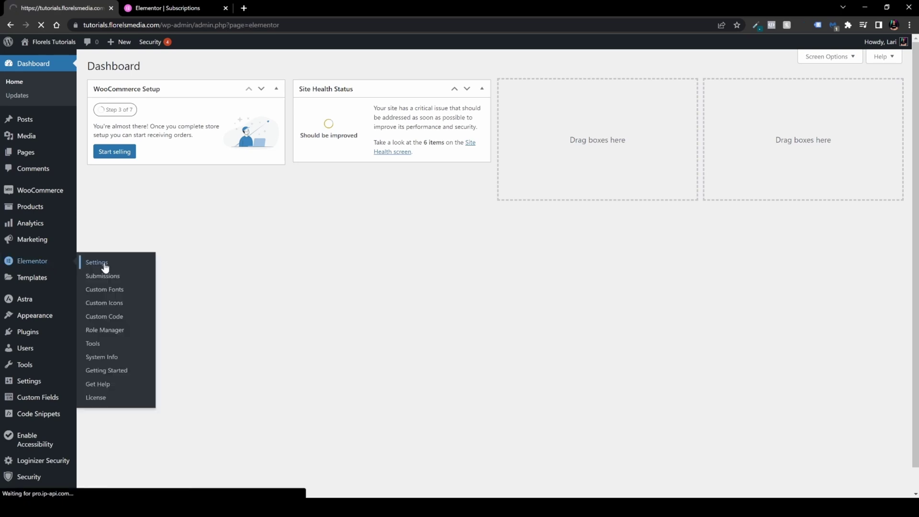
left_click(234, 100)
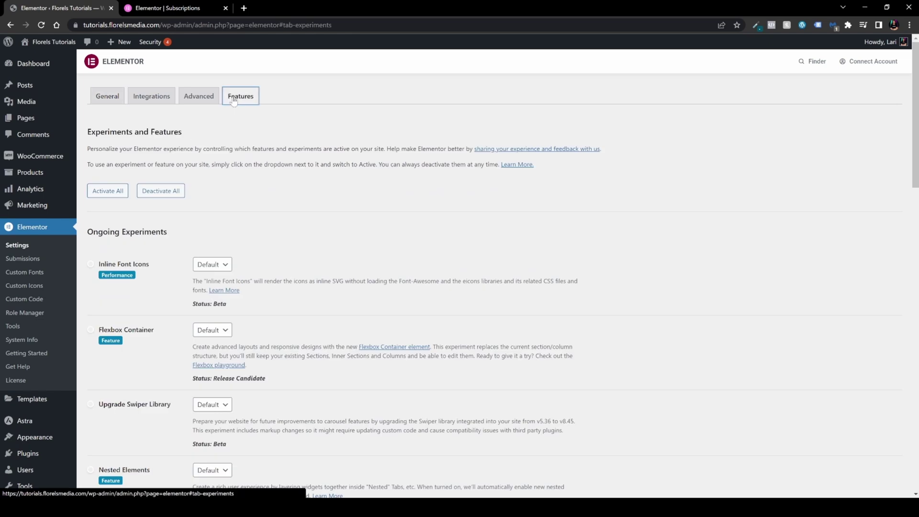
- Switch Flexbox Container and Nested Elements from Default to Active and save the changes
left_click(208, 334)
left_click(203, 351)
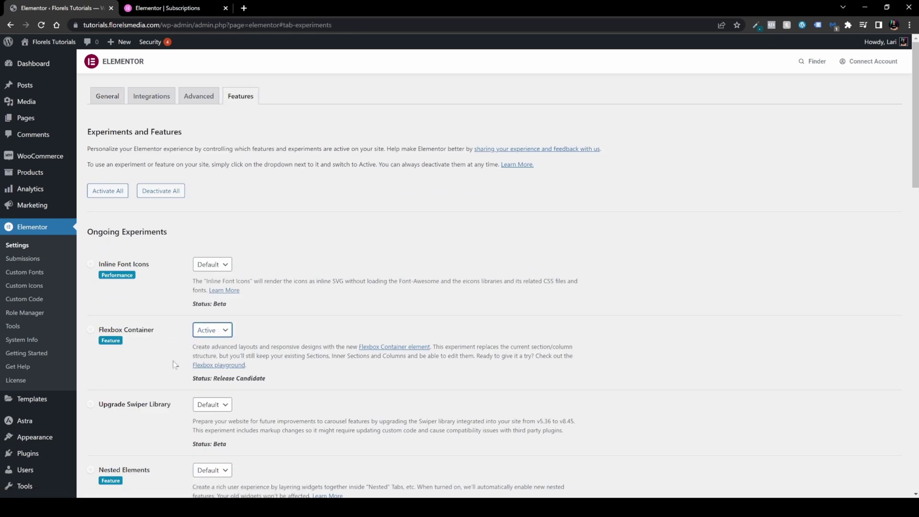
scroll(163, 330, "down", 5)
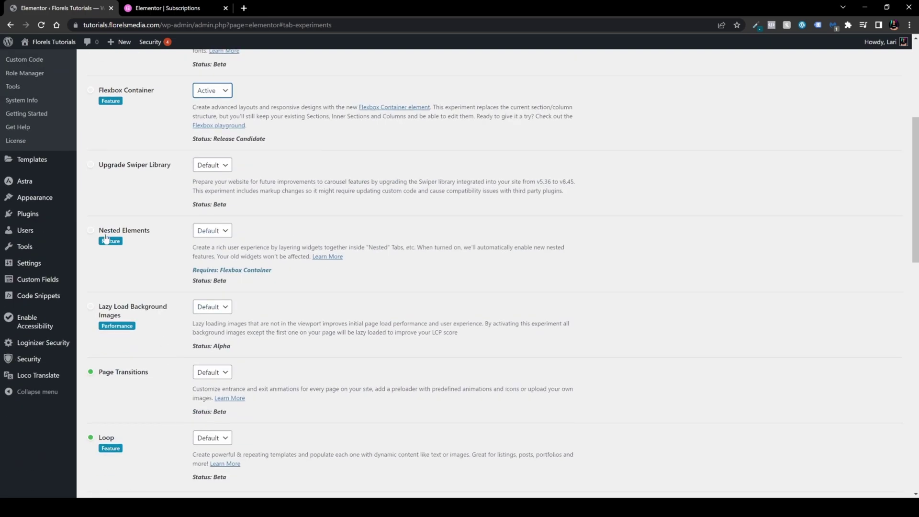
left_click(202, 231)
left_click(202, 251)
scroll(125, 355, "down", 9)
scroll(125, 355, "down", 6)
left_click(122, 452)
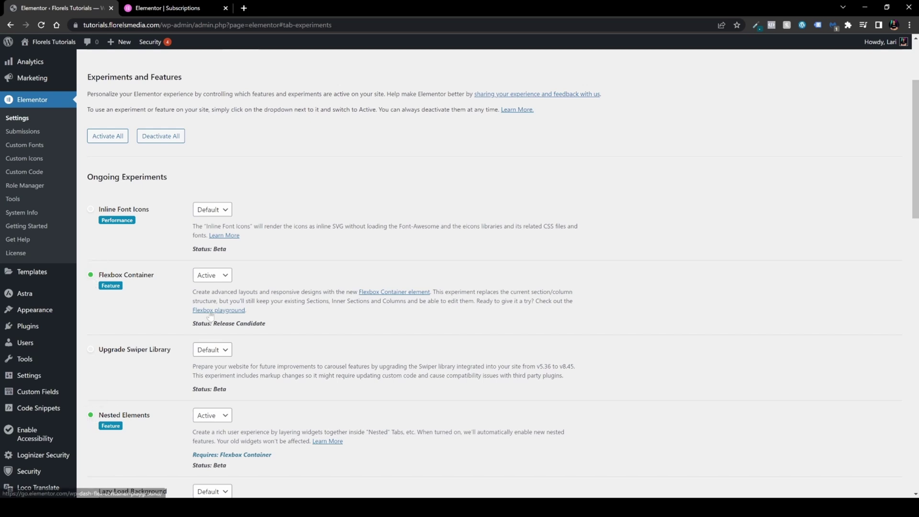
scroll(177, 304, "up", 3)
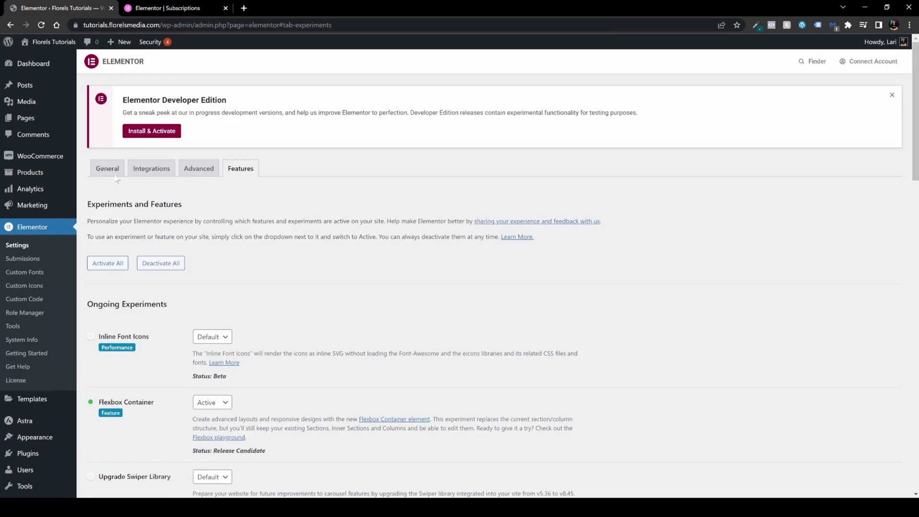
- Add a new page titled 'Test Nested Elements Page' and edit it with Elementor
left_click(33, 118)
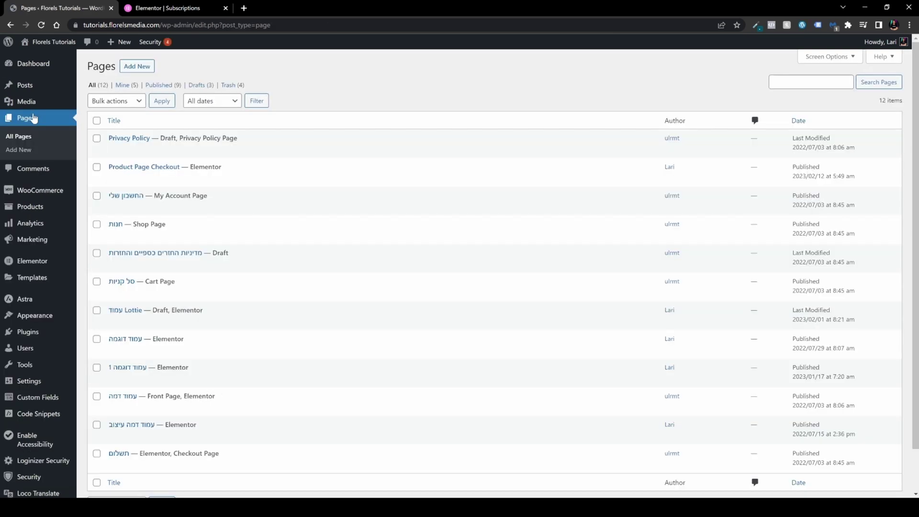
left_click(138, 64)
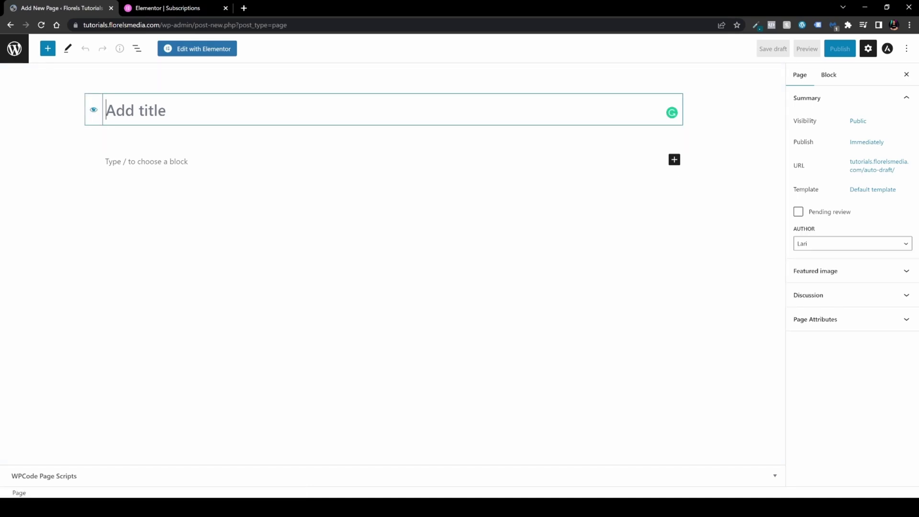
type("Test Nested Elements Page")
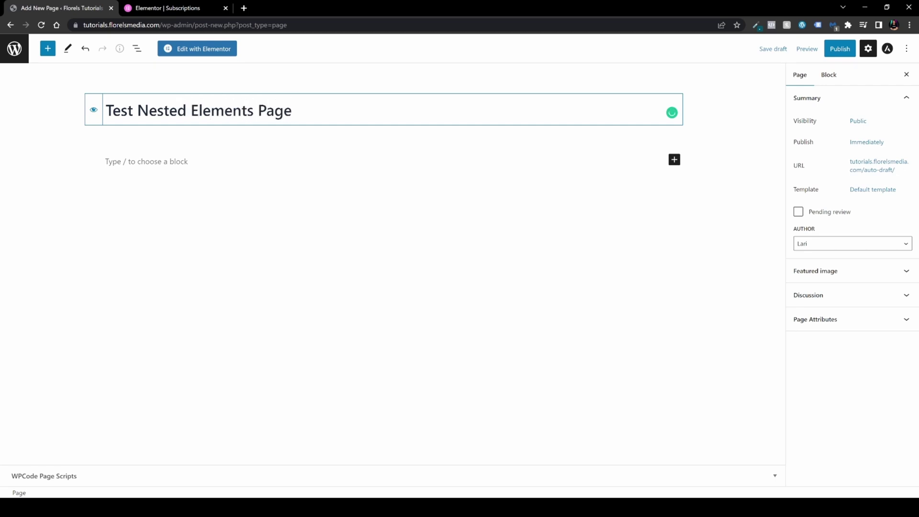
left_click(203, 56)
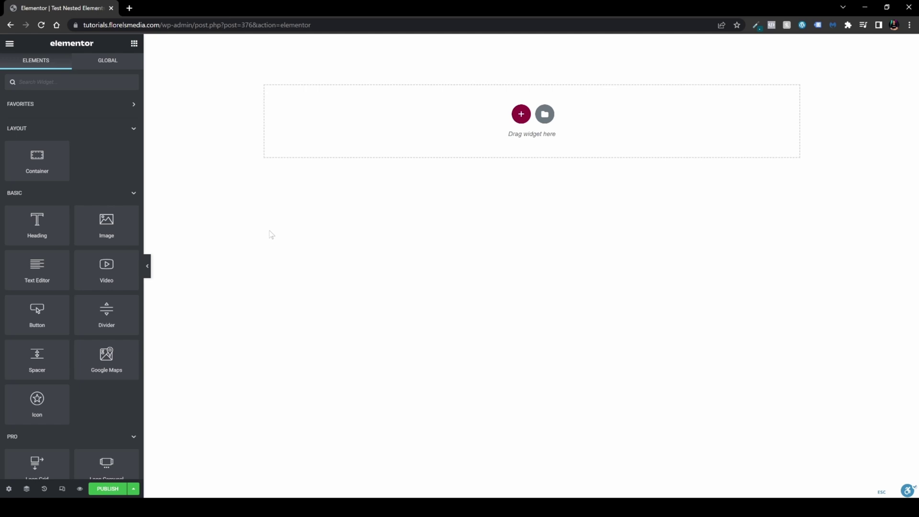
left_click(8, 489)
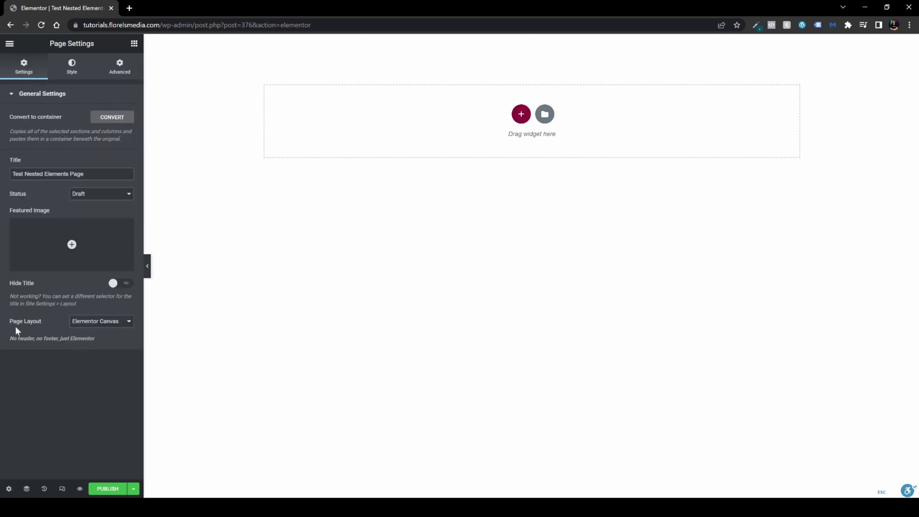
left_click(89, 324)
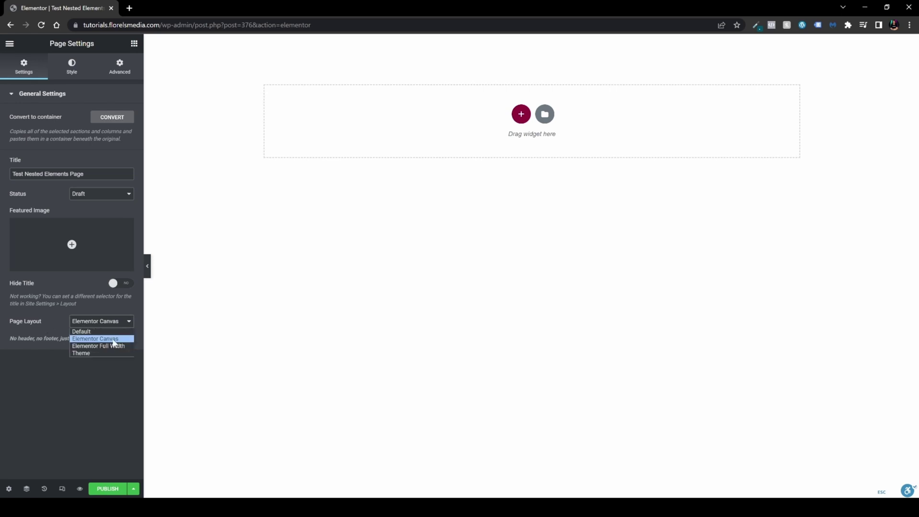
left_click(261, 307)
scroll(112, 180, "down", 8)
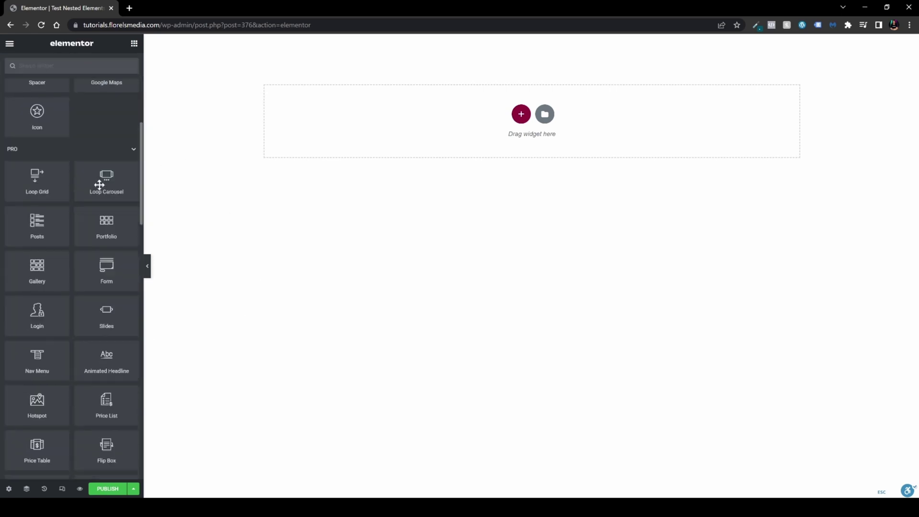
scroll(92, 197, "up", 8)
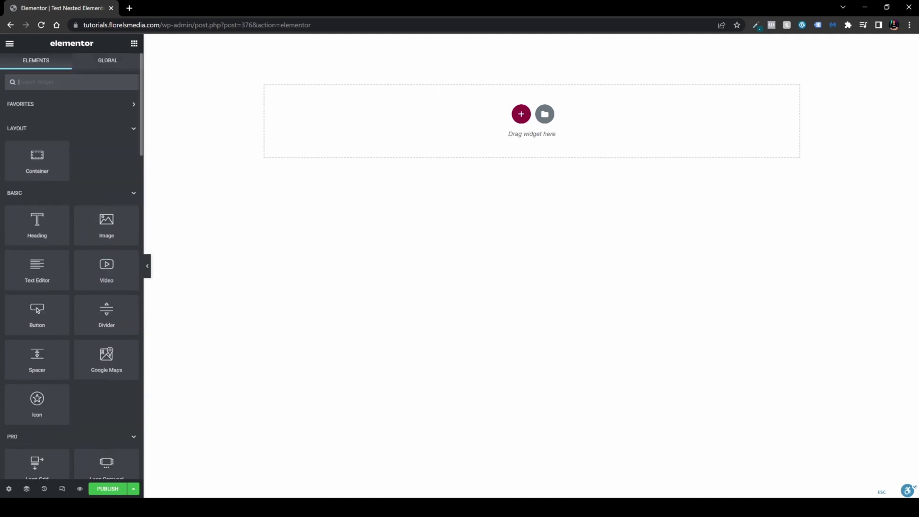
- Drop the Tabs widget found by searching 'tabs' onto the page and check Tab #1, #2 and #3
type("tabs")
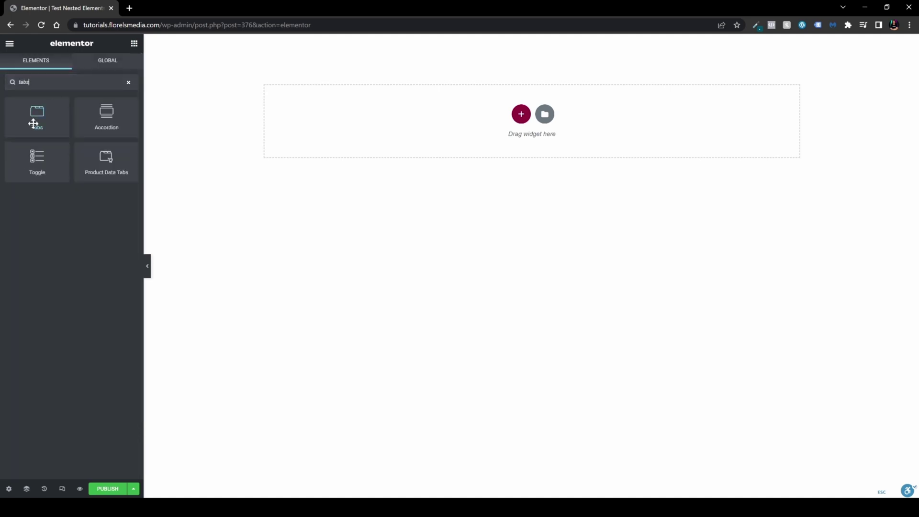
left_click_drag(33, 124, 396, 126)
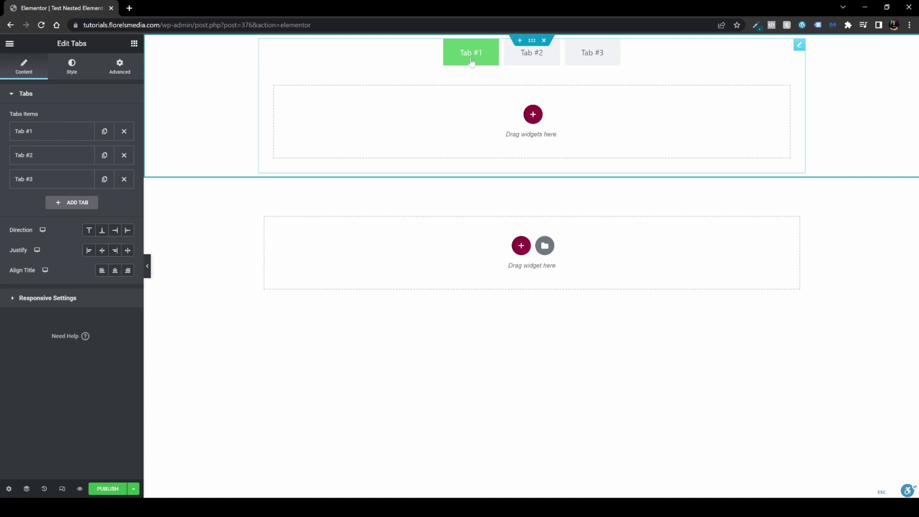
left_click(535, 60)
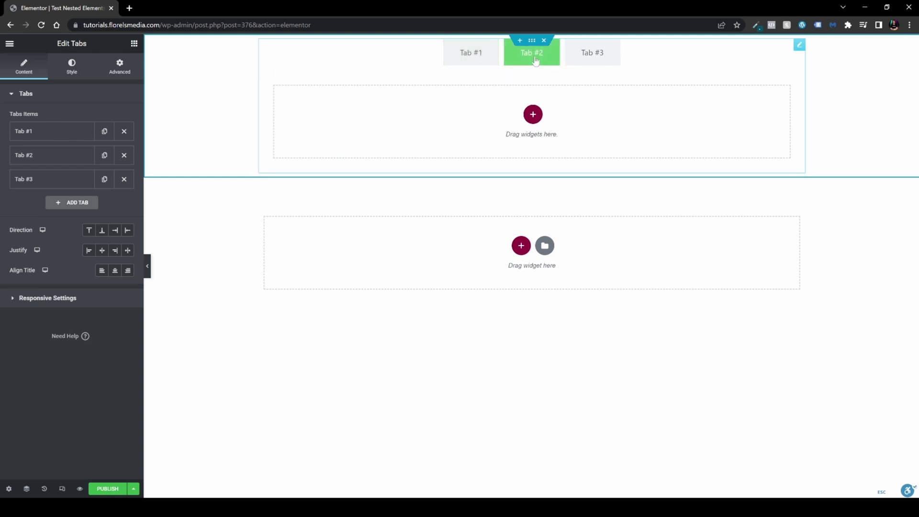
left_click(590, 62)
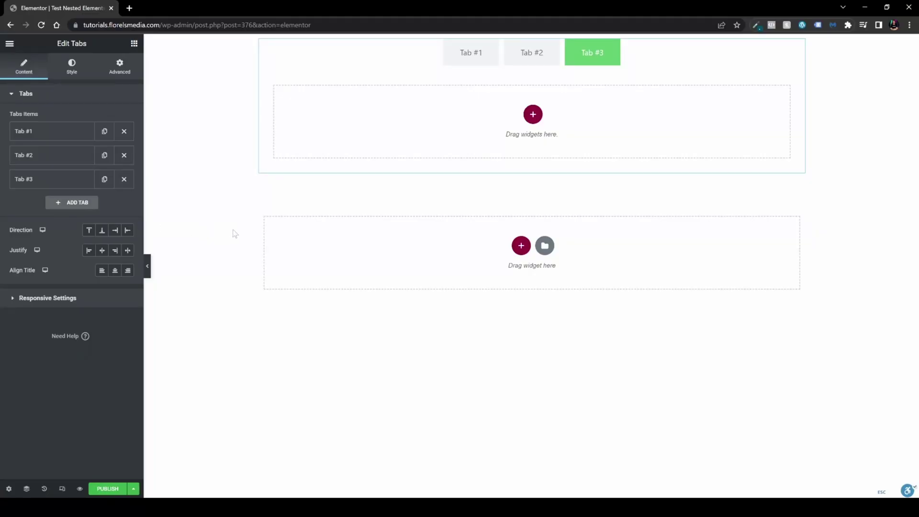
left_click(472, 60)
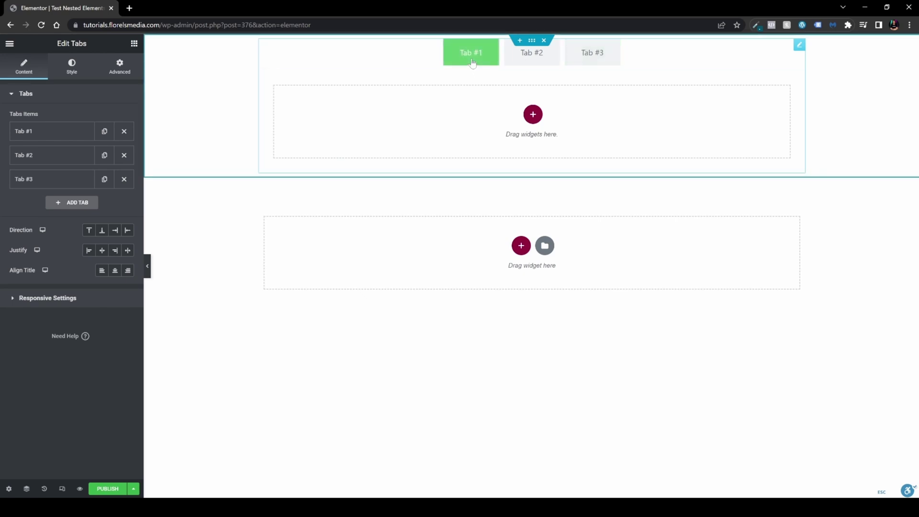
- Add a heading and an image showing the yoga illustration to Tab #1
left_click(134, 46)
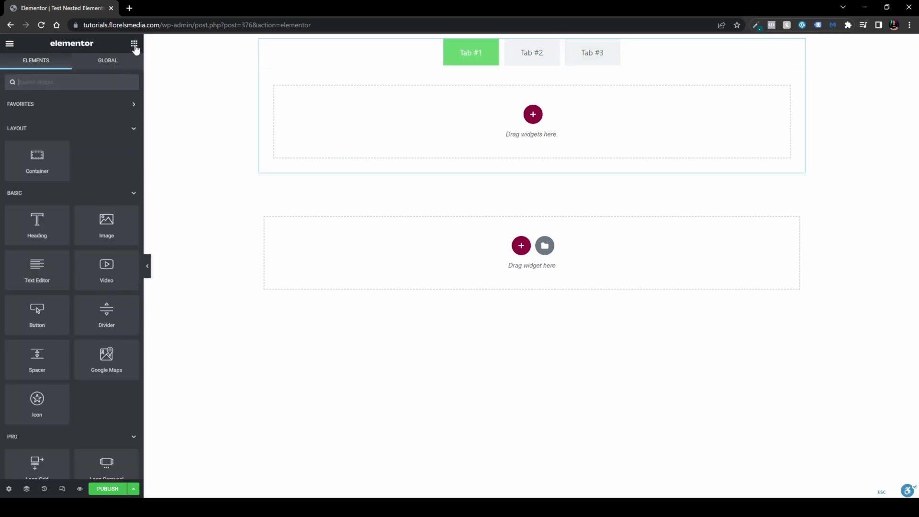
left_click_drag(36, 228, 438, 142)
left_click(134, 43)
left_click_drag(115, 222, 378, 101)
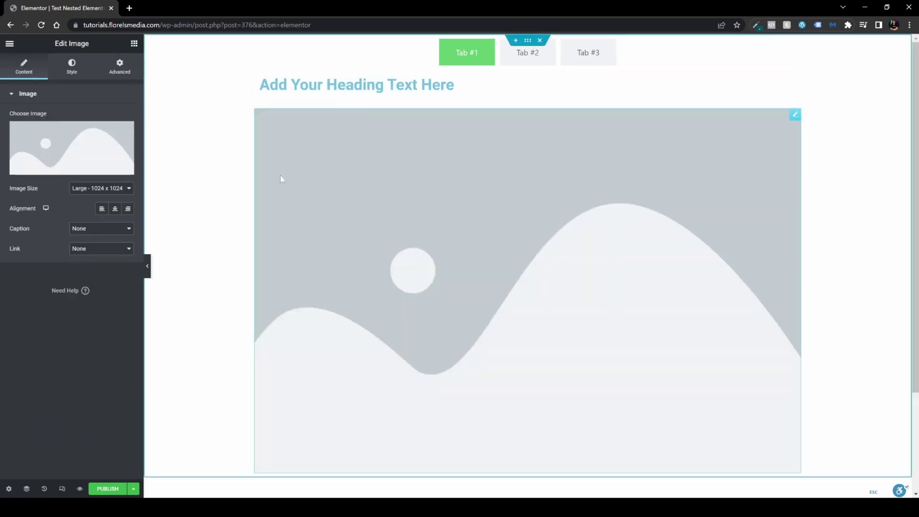
left_click(53, 158)
left_click(218, 173)
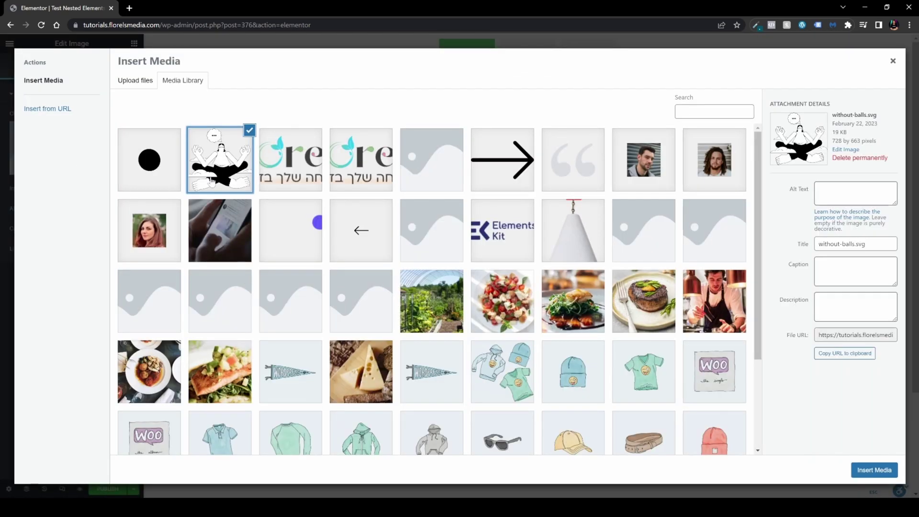
left_click(878, 470)
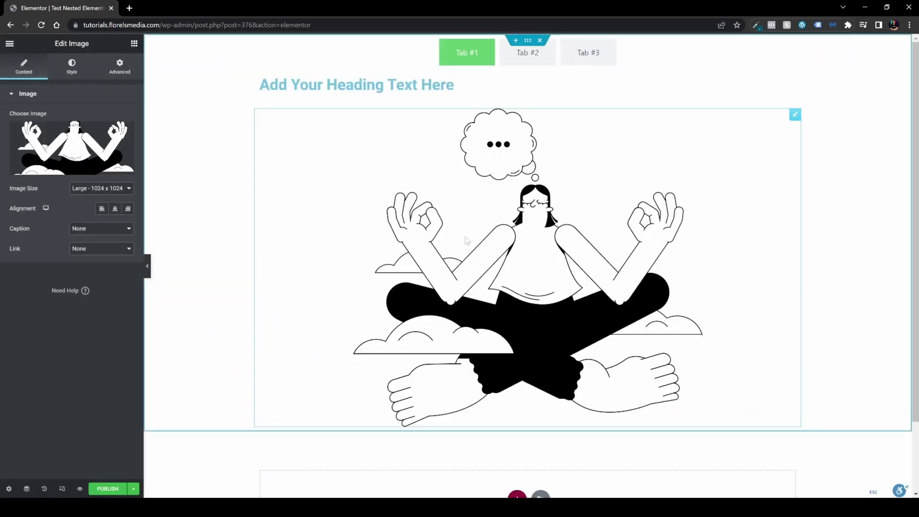
- Set the yoga image width to 50% and centre the Tab #1 heading
left_click(69, 66)
left_click(115, 127)
type("50")
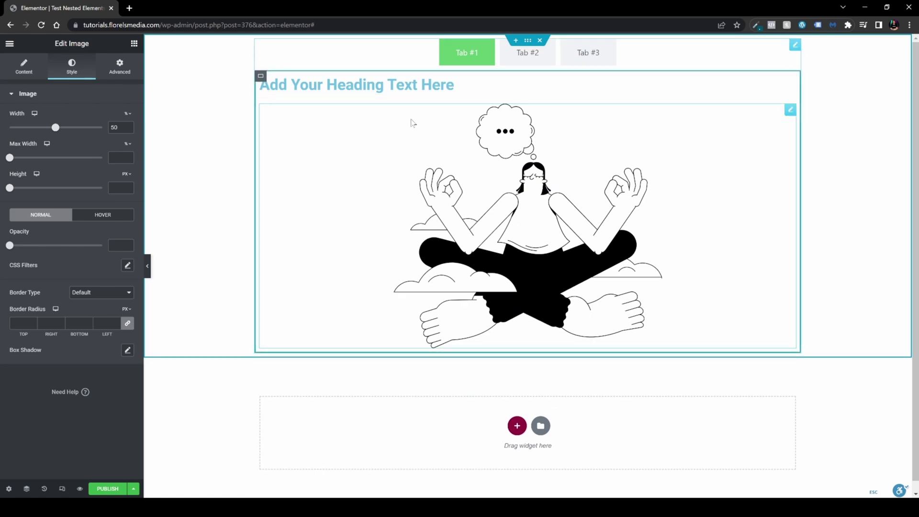
left_click(418, 89)
left_click(102, 254)
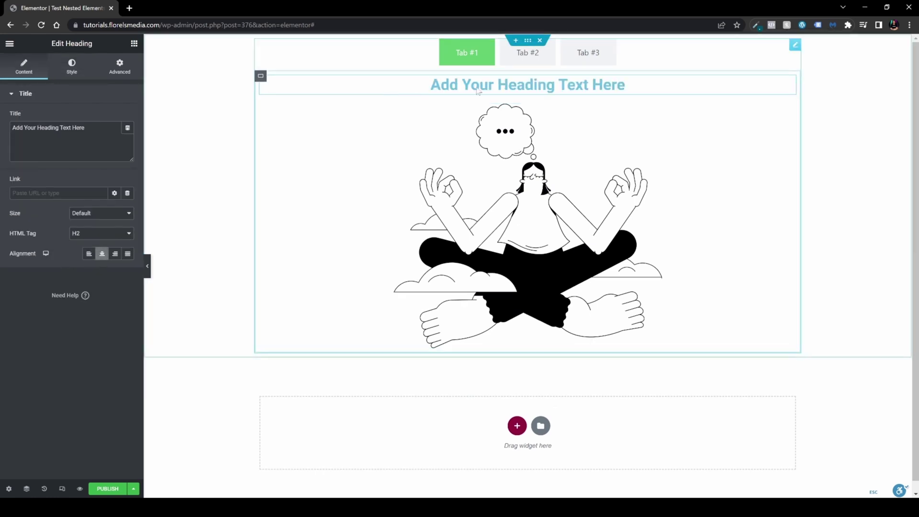
left_click(529, 62)
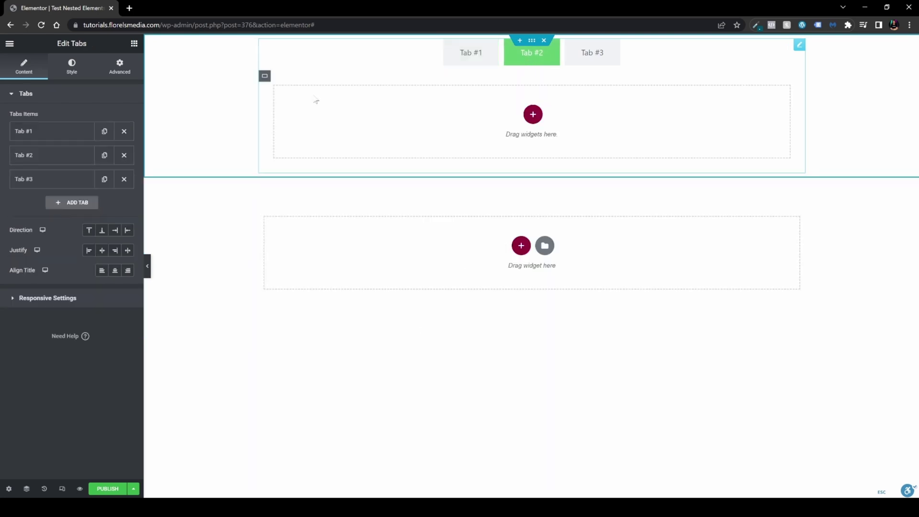
- Add a centre-aligned heading and a centre-aligned 'Click here' button to Tab #2
left_click(134, 43)
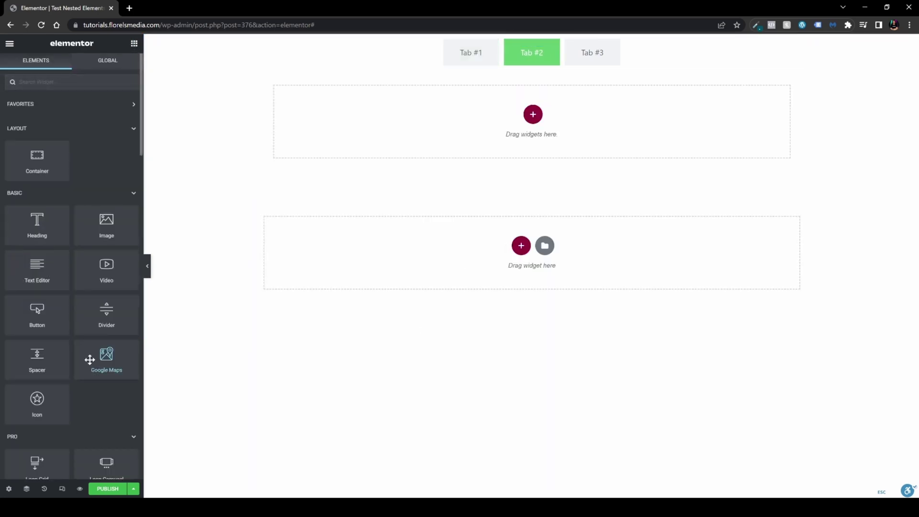
left_click_drag(30, 231, 411, 127)
left_click(102, 254)
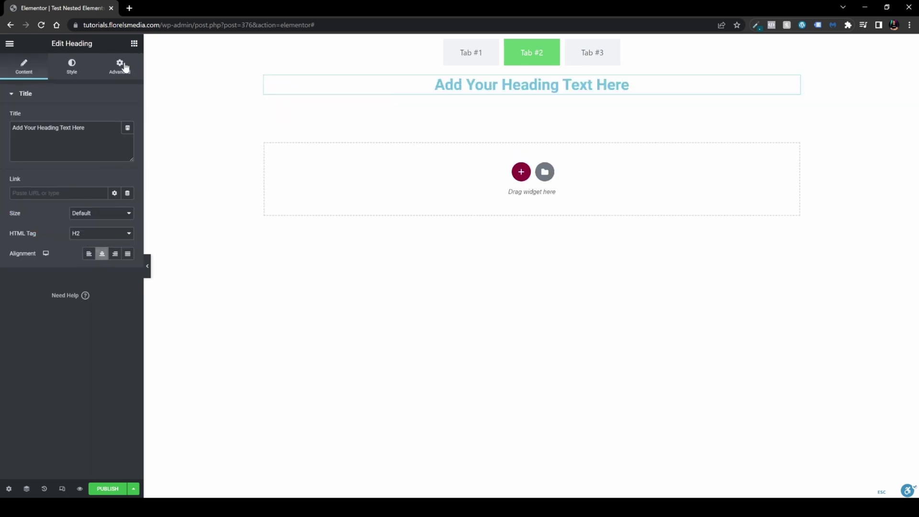
left_click(134, 44)
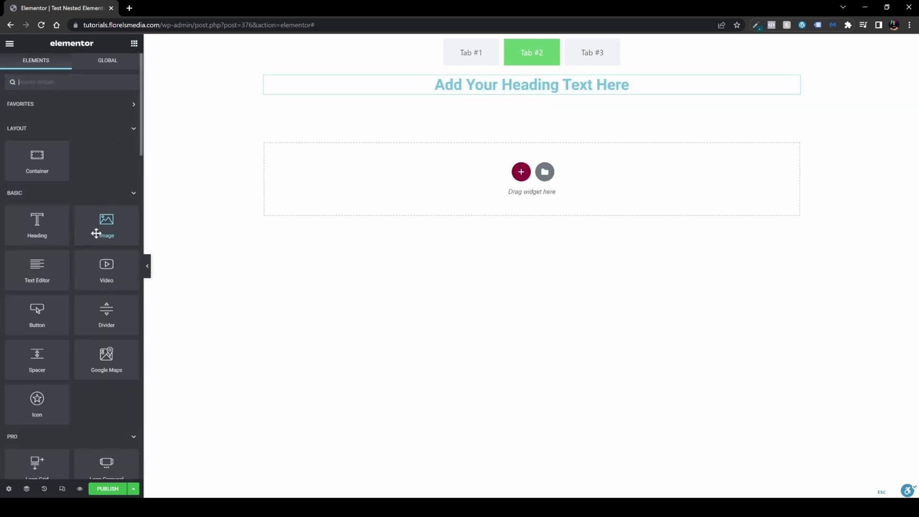
left_click_drag(46, 317, 552, 90)
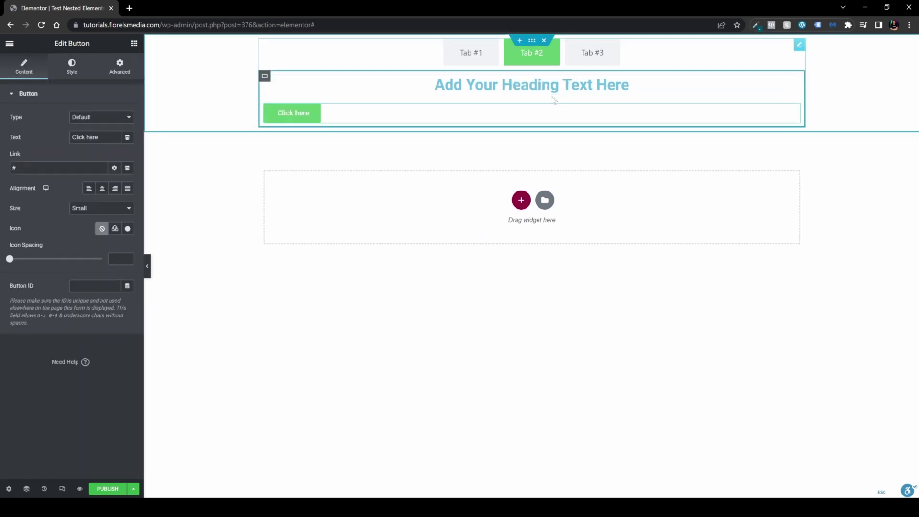
left_click(102, 190)
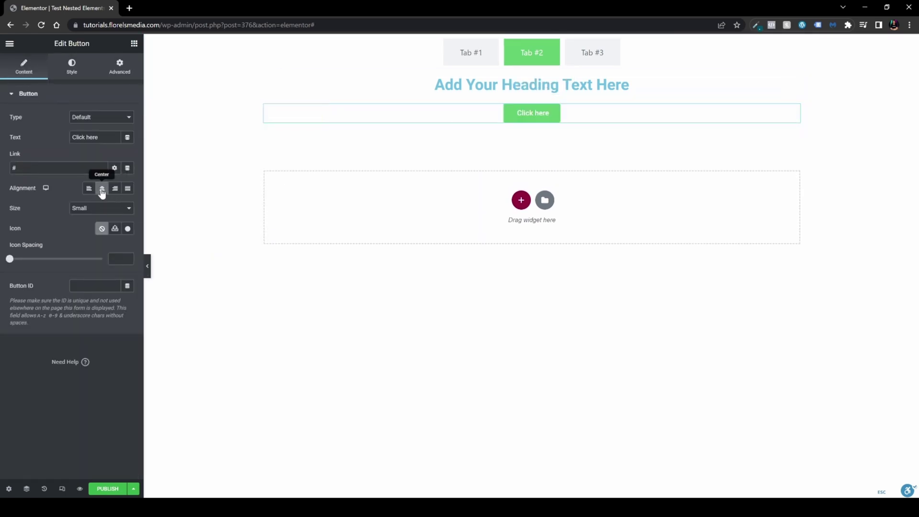
left_click(601, 61)
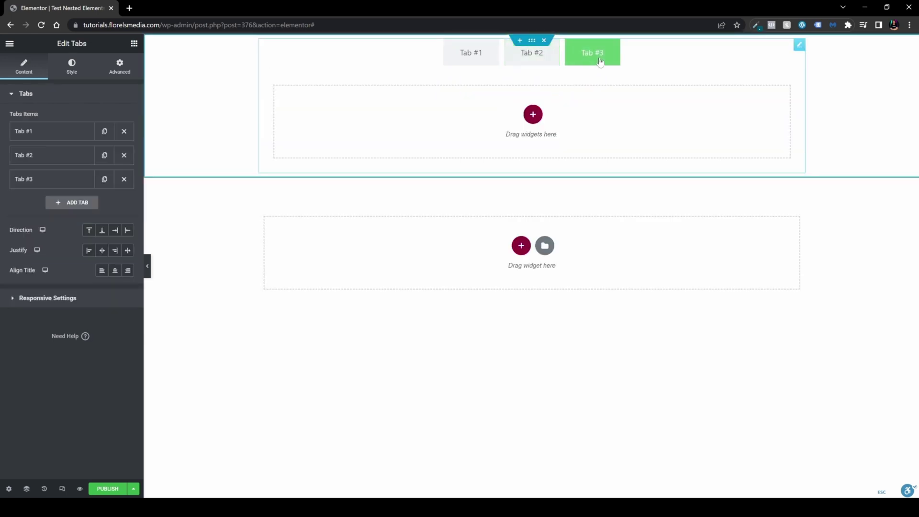
- Drop a Pro Flip Box into Tab #3, publish the page and open its live preview
left_click(134, 43)
scroll(101, 325, "down", 6)
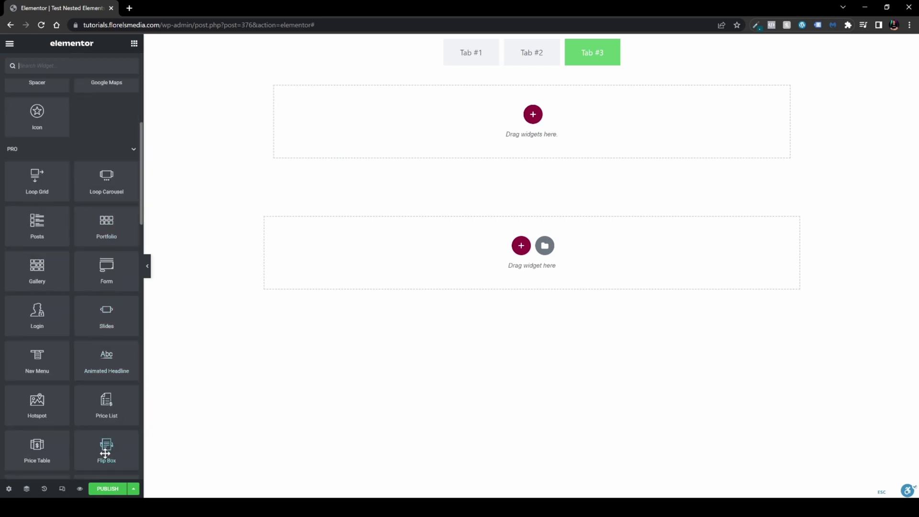
left_click_drag(115, 457, 535, 134)
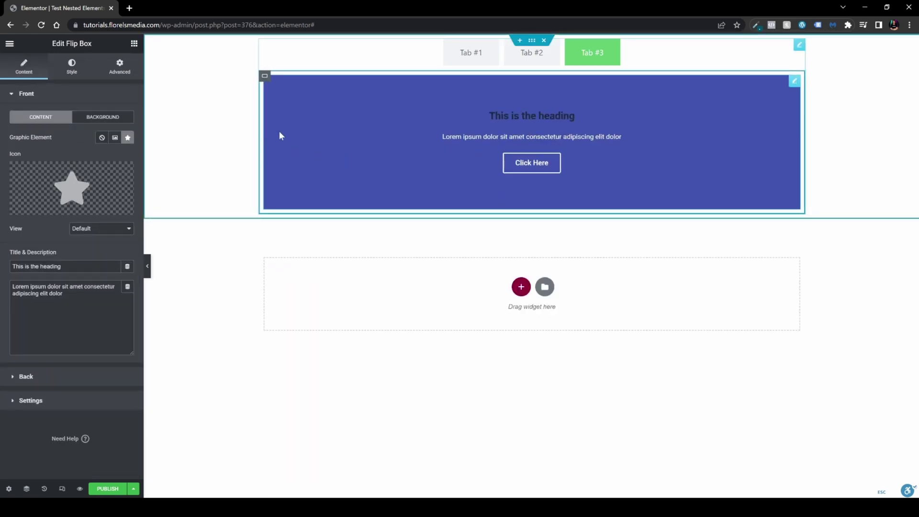
left_click(115, 489)
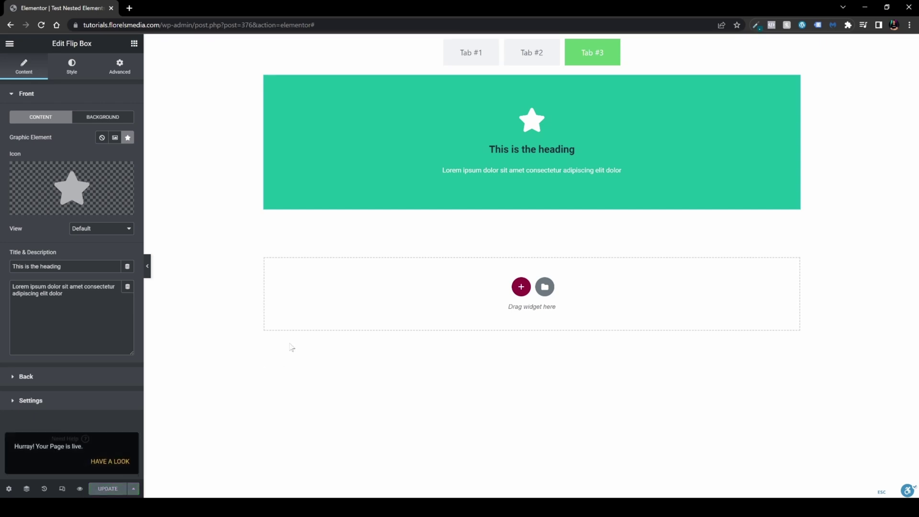
left_click(80, 490)
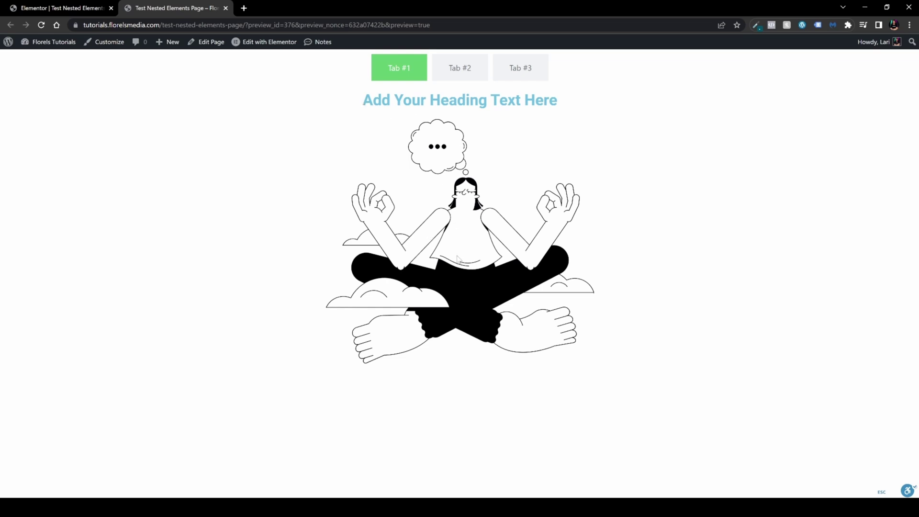
- In the live preview, view Tab #2's heading and button, then Tab #3's green flip box
left_click(472, 79)
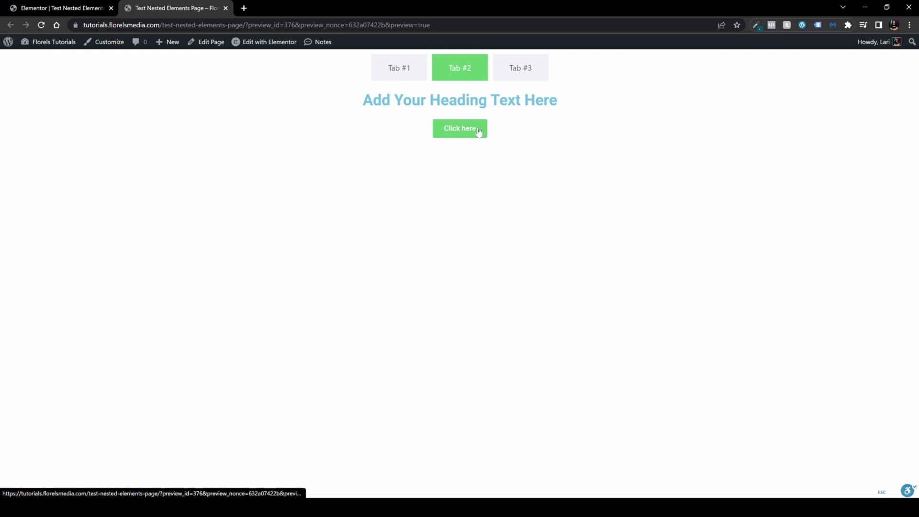
left_click(526, 74)
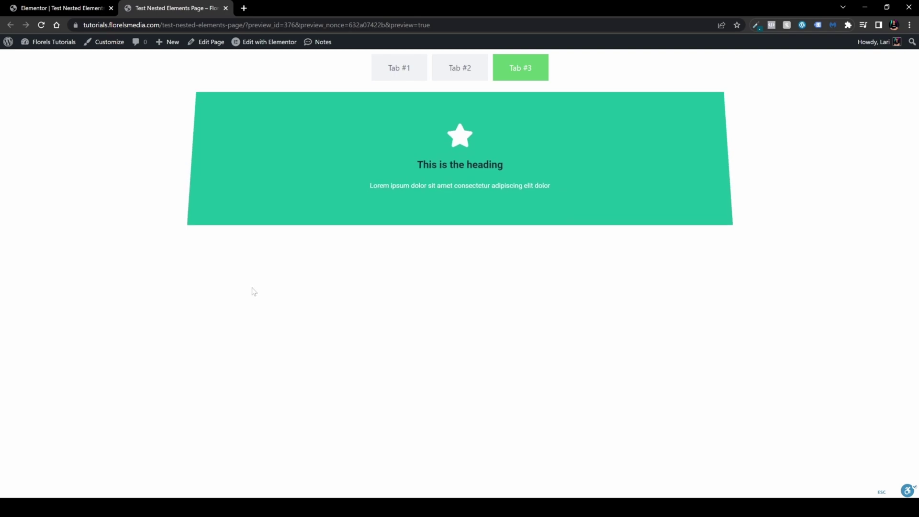